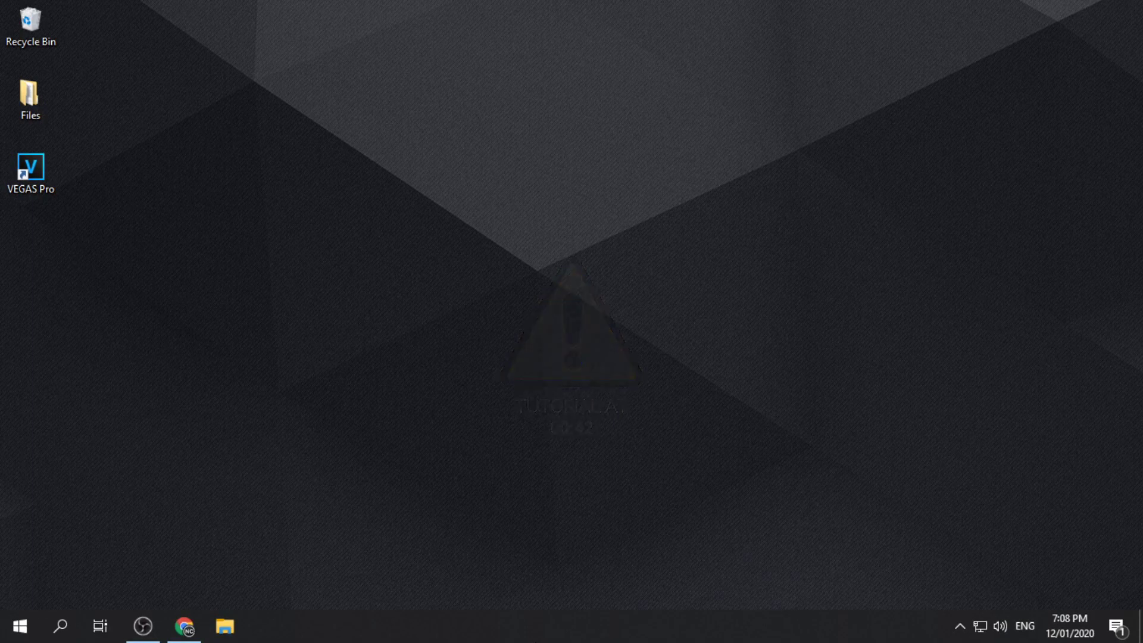
Restore Chrome and paste-and-go the copied bit.ly link to the shared Google Drive folder
click(185, 626)
right_click(269, 47)
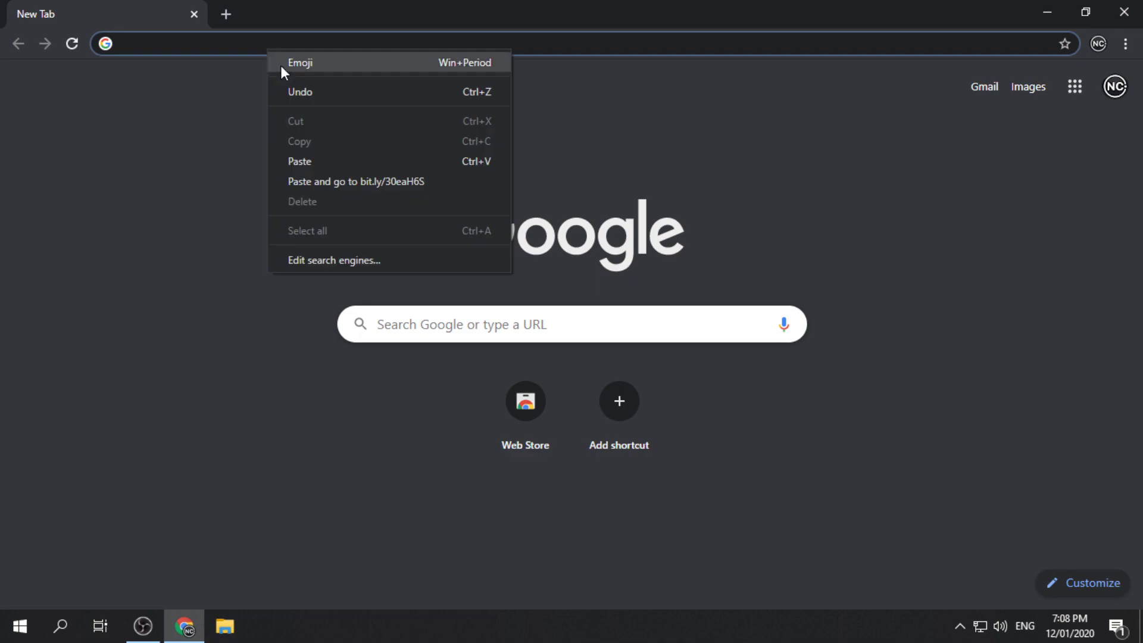
click(315, 174)
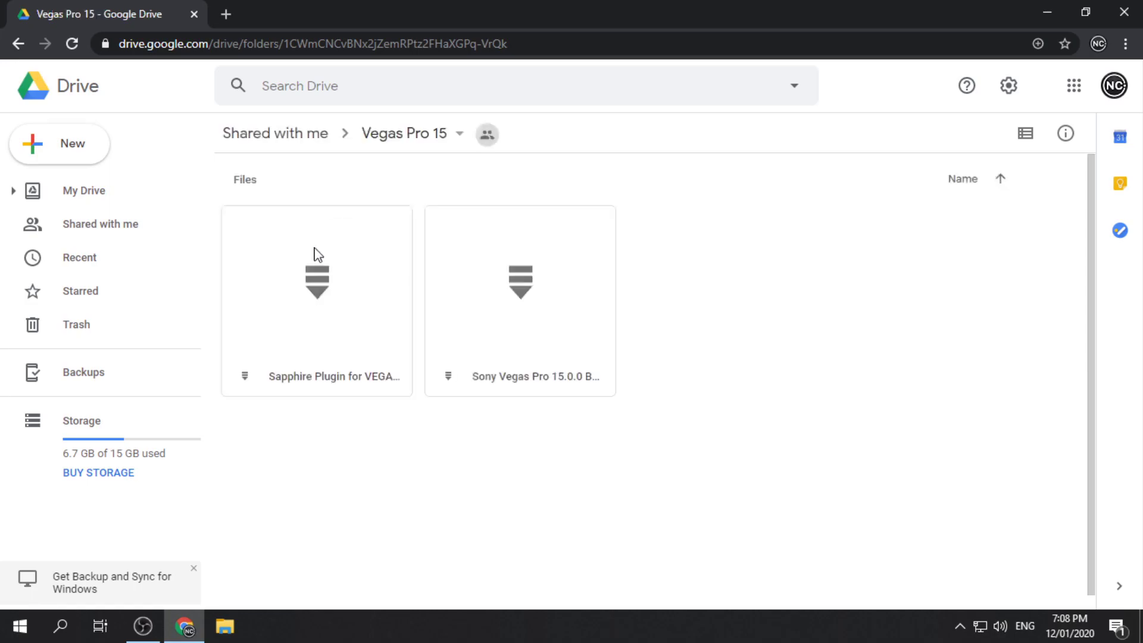
Download the 51.4 MB Sapphire Plugin for VEGAS .rar archive despite the virus-scan warning
right_click(321, 274)
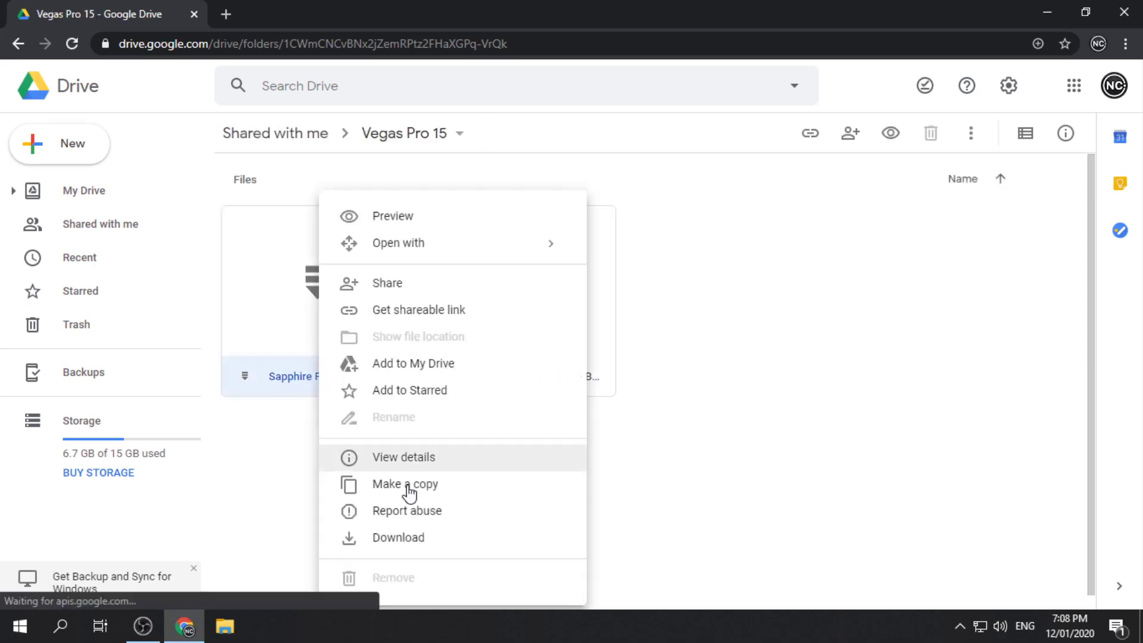
click(397, 537)
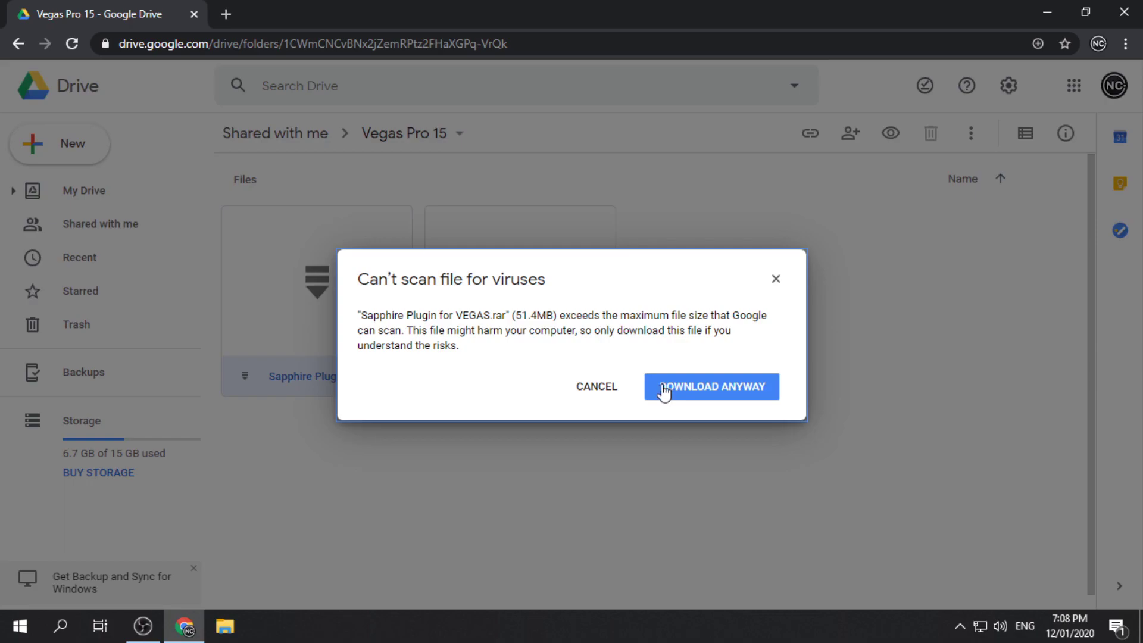
click(664, 390)
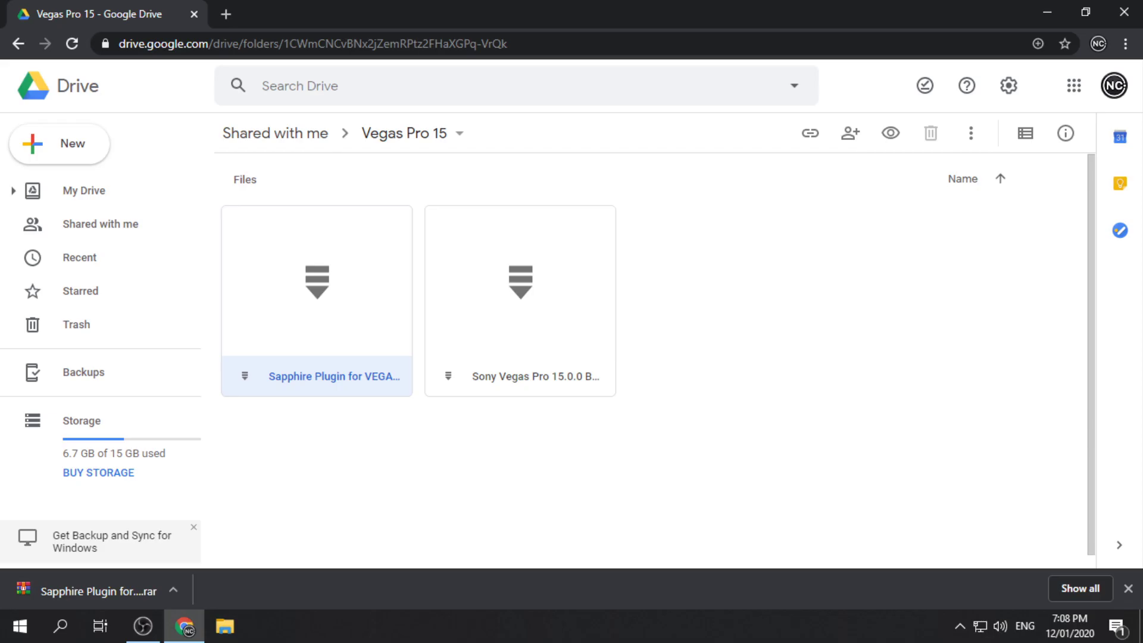
click(185, 624)
Extract the Sapphire archive on the desktop with the default extraction settings
click(30, 405)
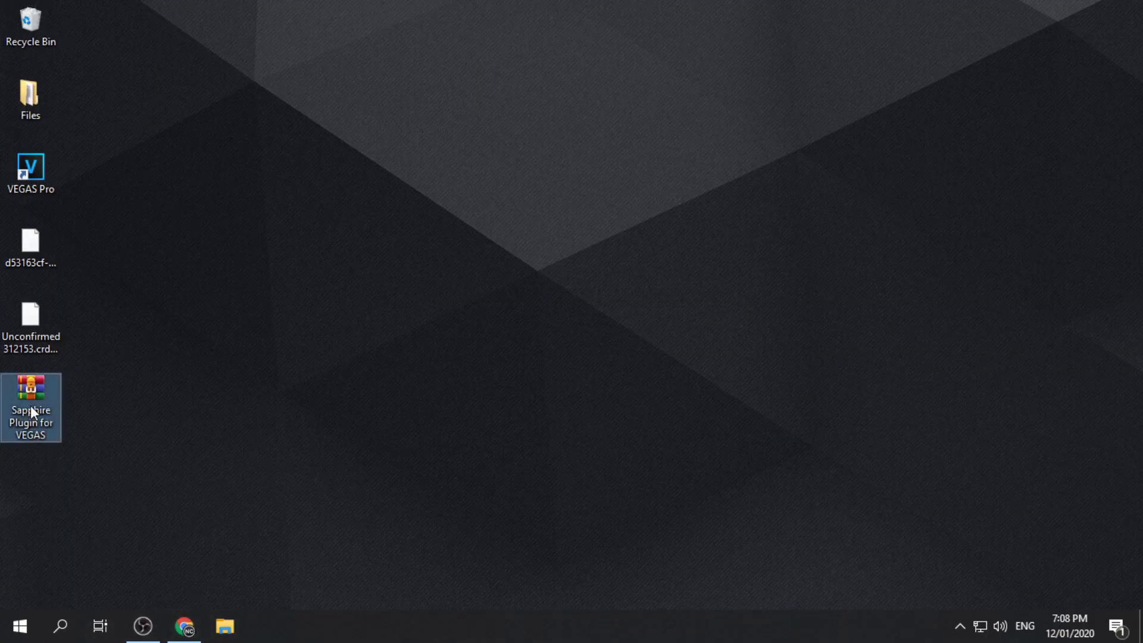
right_click(30, 405)
click(81, 109)
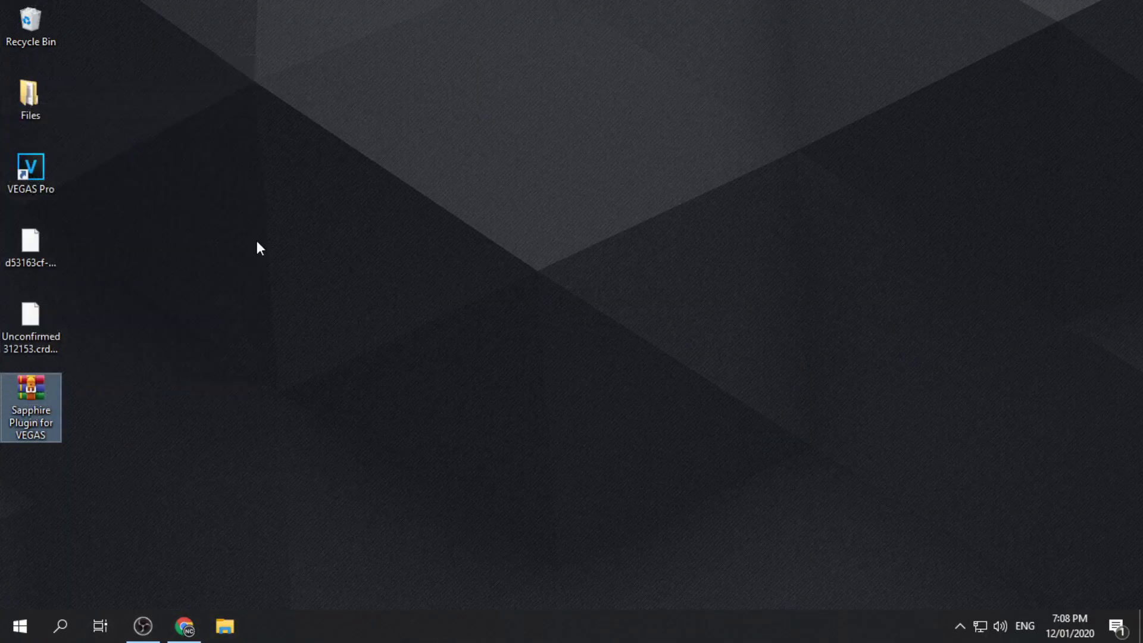
click(622, 488)
Open the nested Sapphire Plugin for VEGAS folders and run the Sapphire Plugin installer as administrator
click(50, 483)
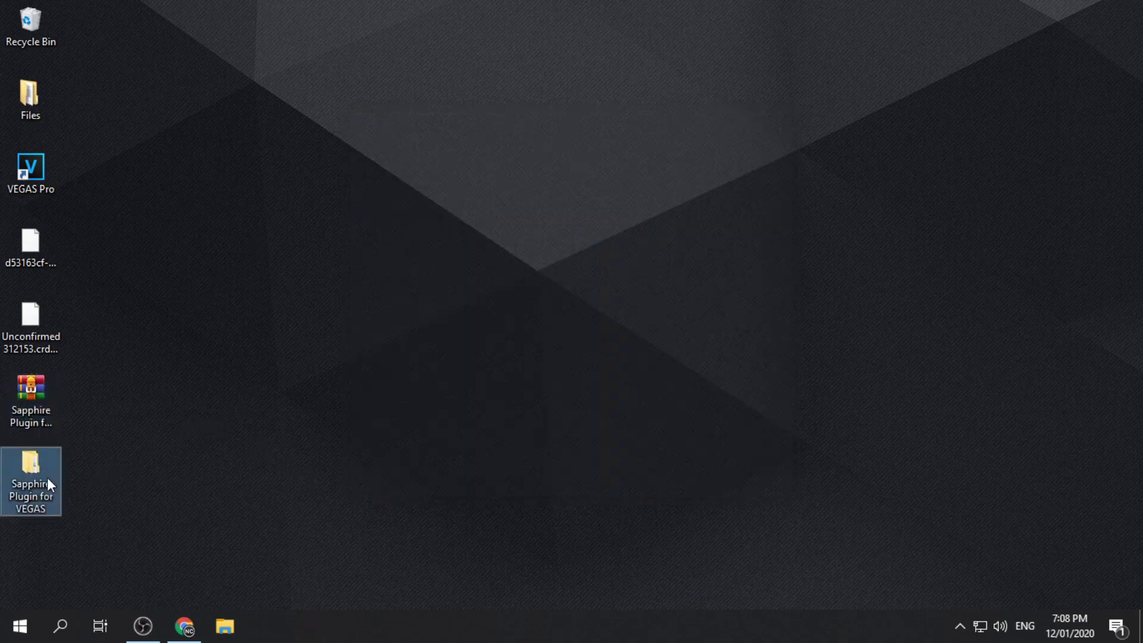
double_click(48, 478)
click(367, 194)
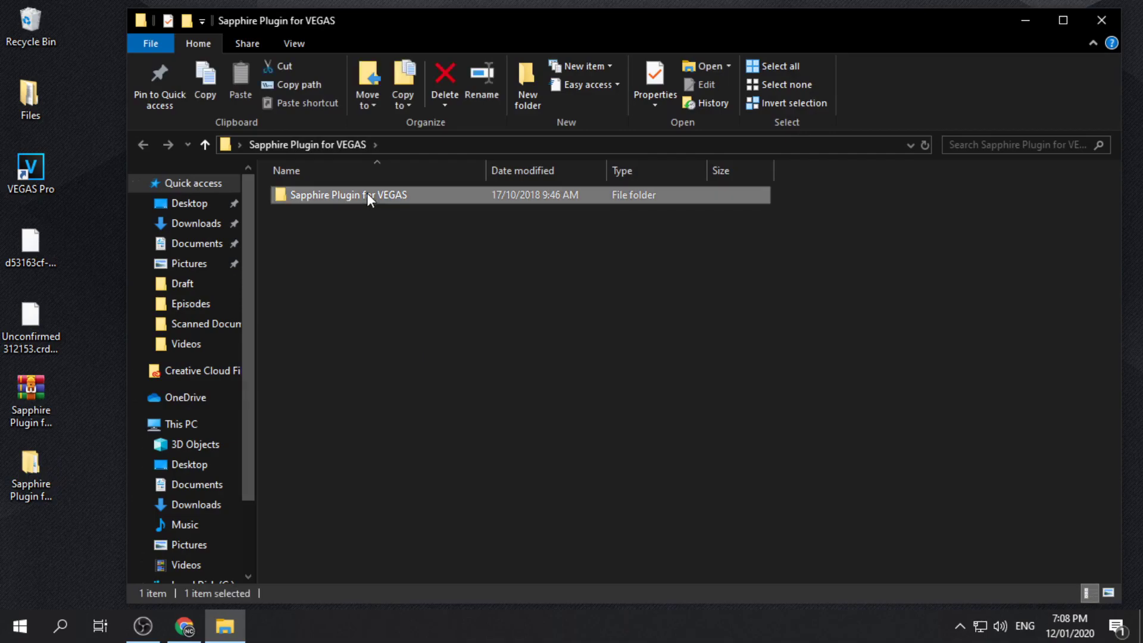
double_click(366, 195)
click(348, 232)
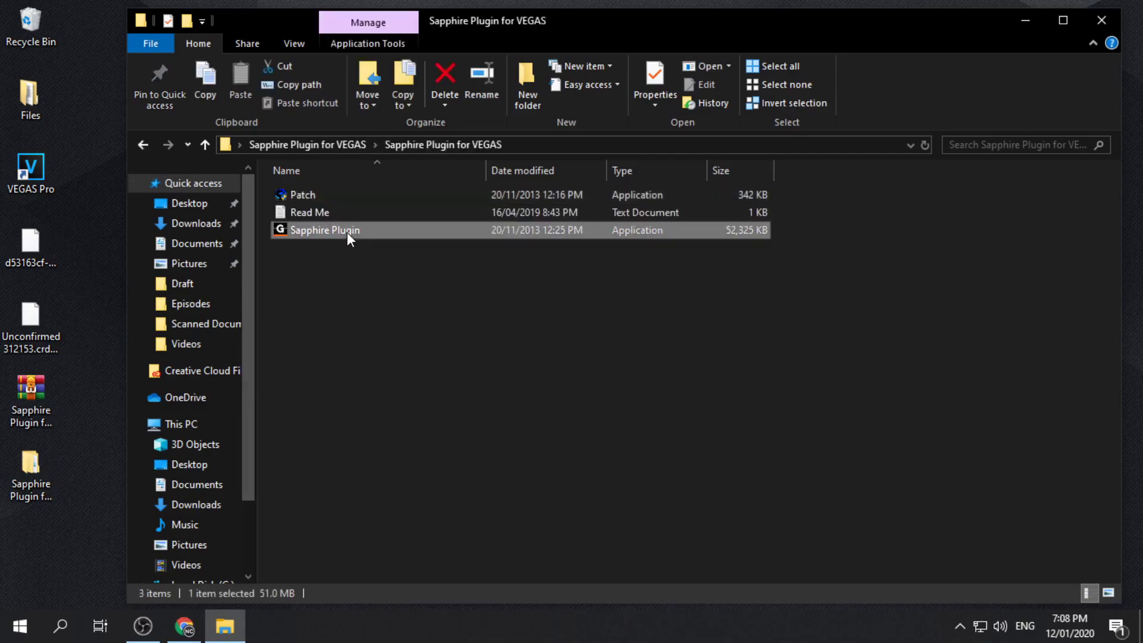
right_click(348, 232)
click(225, 241)
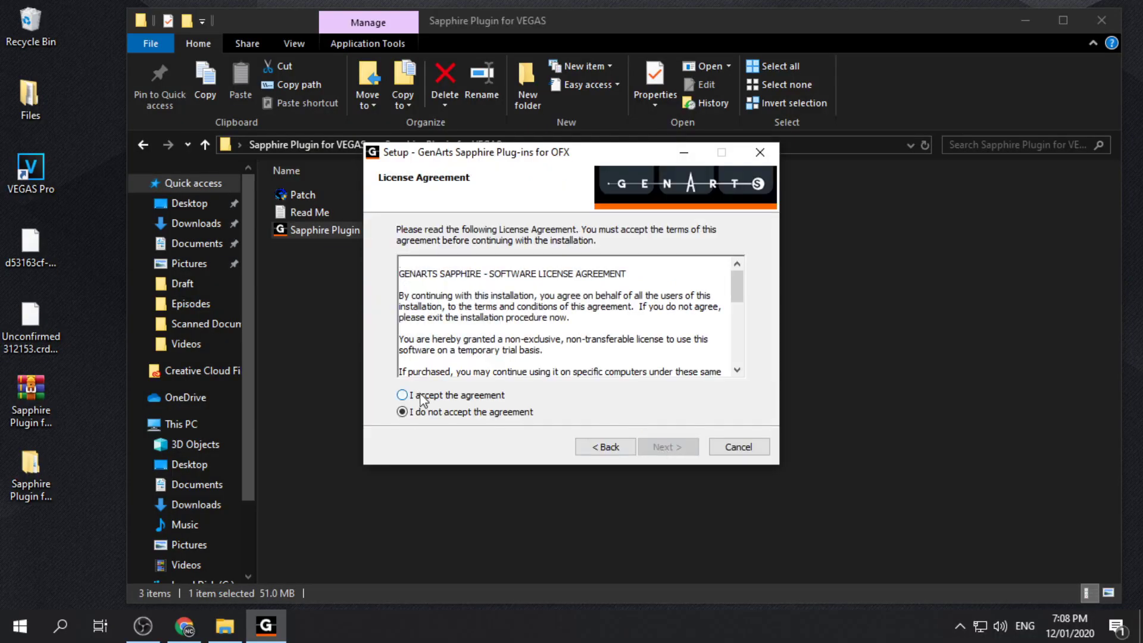
Allow the installer, accept the licence, install the OFX plug-ins on the Free Trial, and finish setup
click(403, 396)
click(666, 446)
click(661, 447)
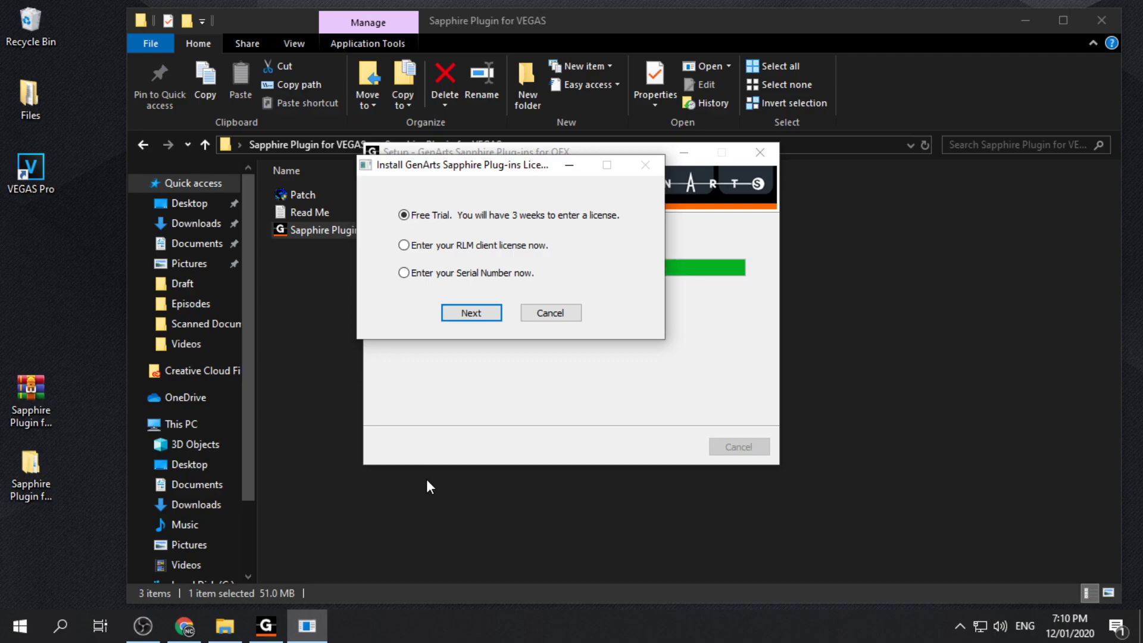
click(473, 314)
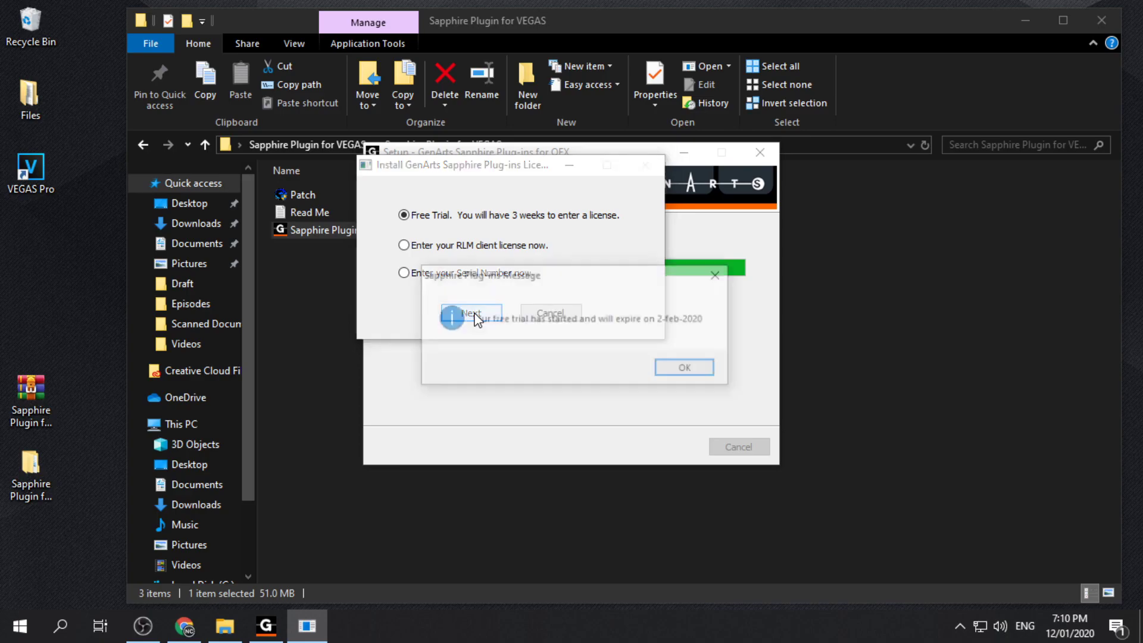
click(683, 368)
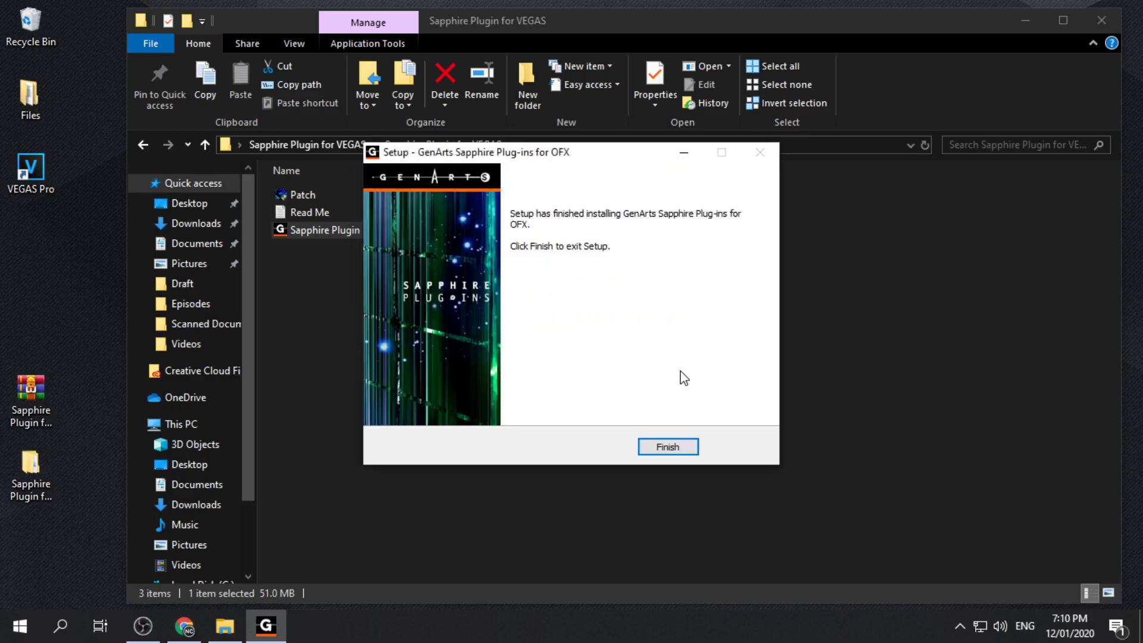
click(666, 446)
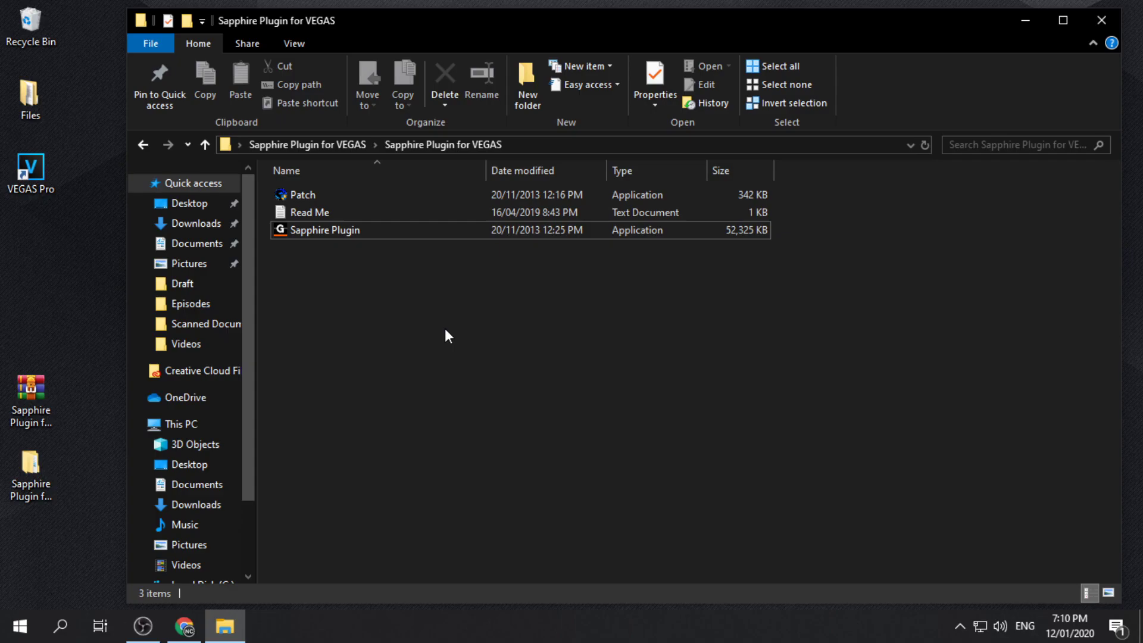
Copy the password text from the Read Me file in Notepad, then close Notepad
double_click(434, 213)
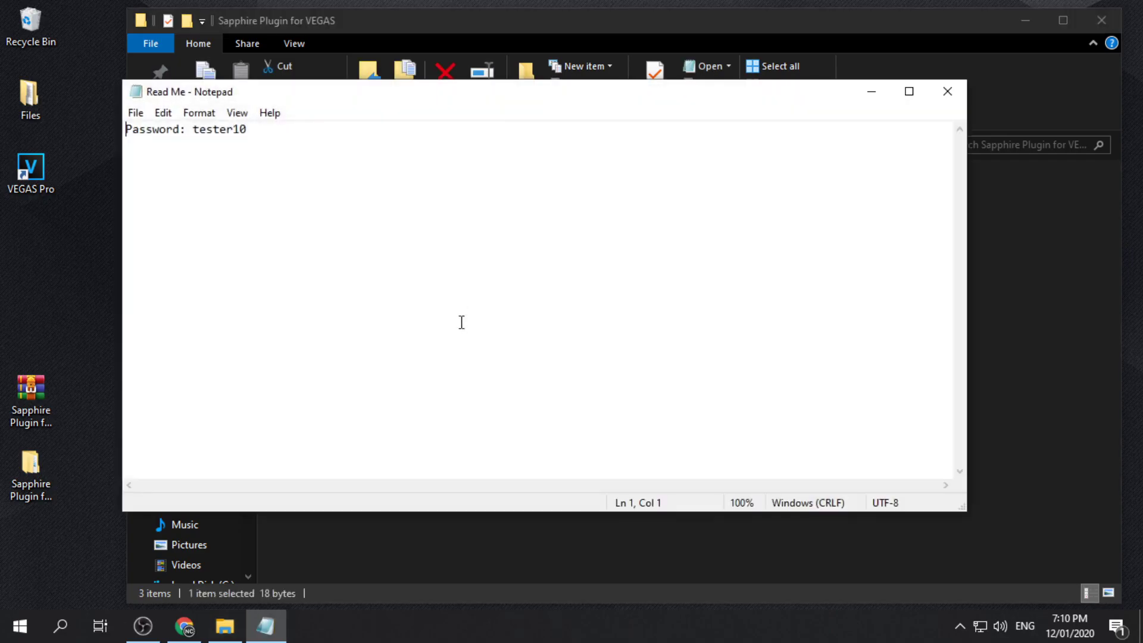
click(288, 177)
drag(251, 131, 193, 132)
right_click(211, 130)
click(125, 184)
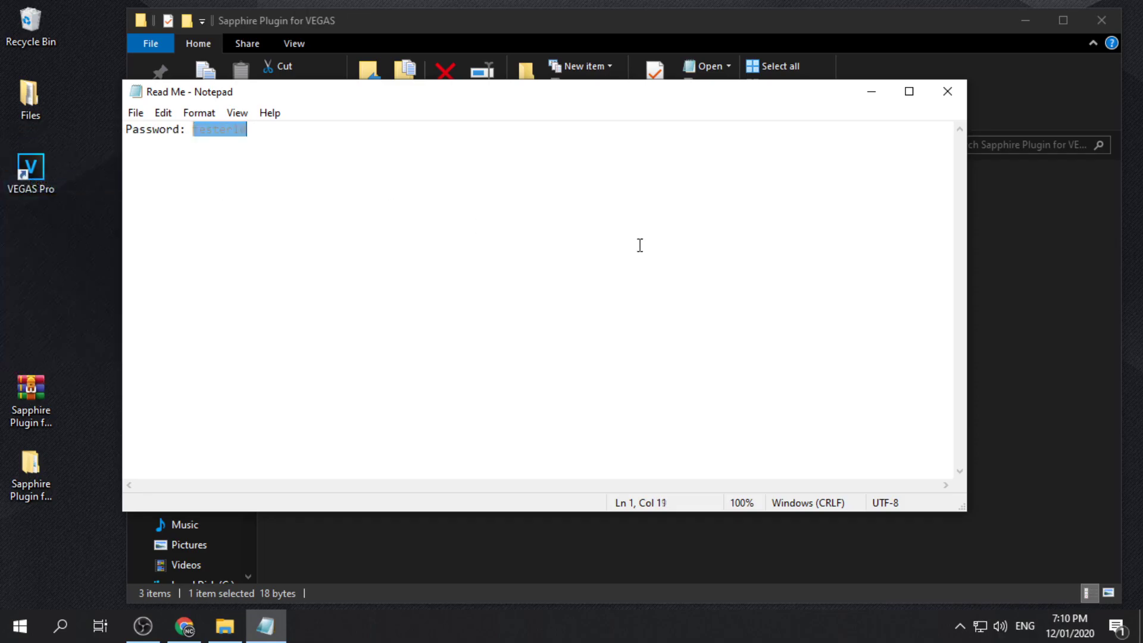
click(638, 306)
click(938, 99)
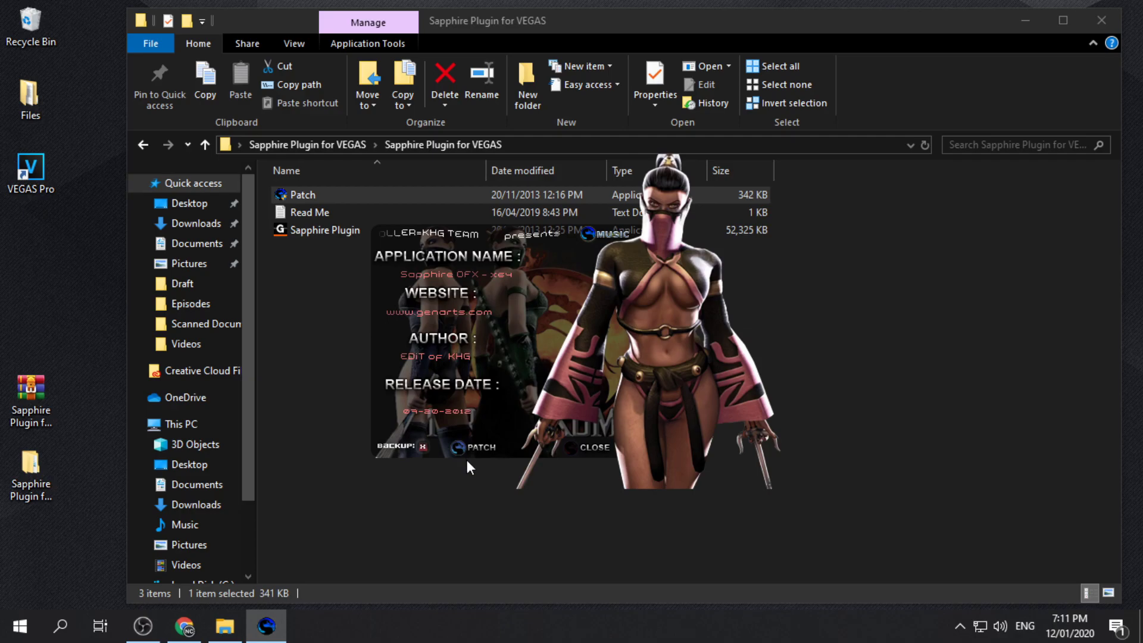
Apply the patch to Sapphire OFX, close the patcher, and close the Sapphire folder window
click(465, 457)
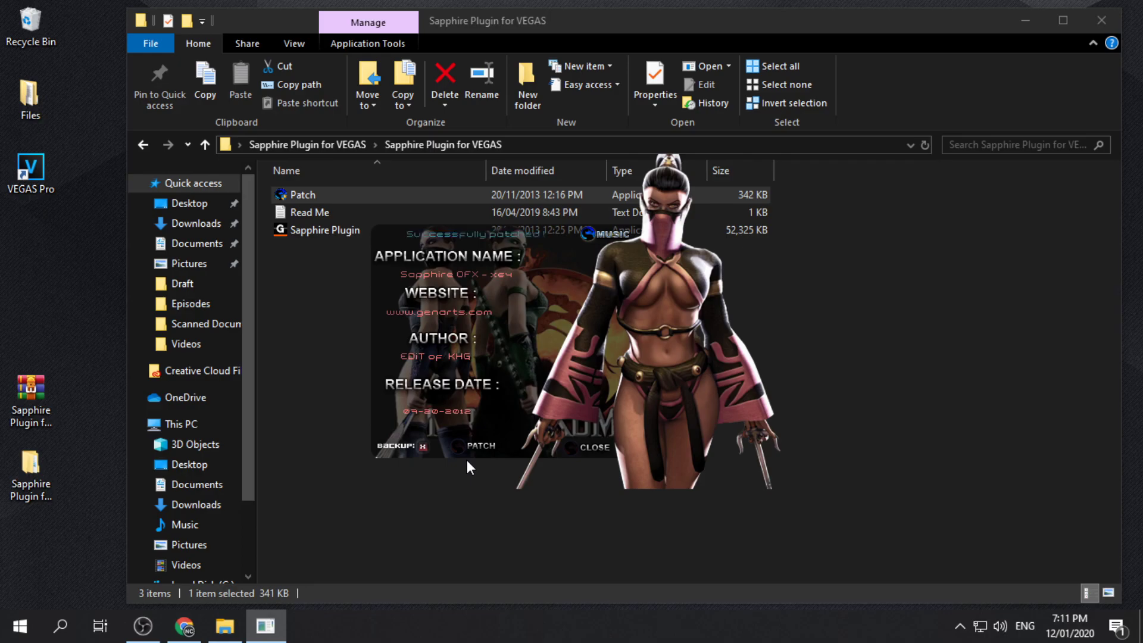
click(581, 453)
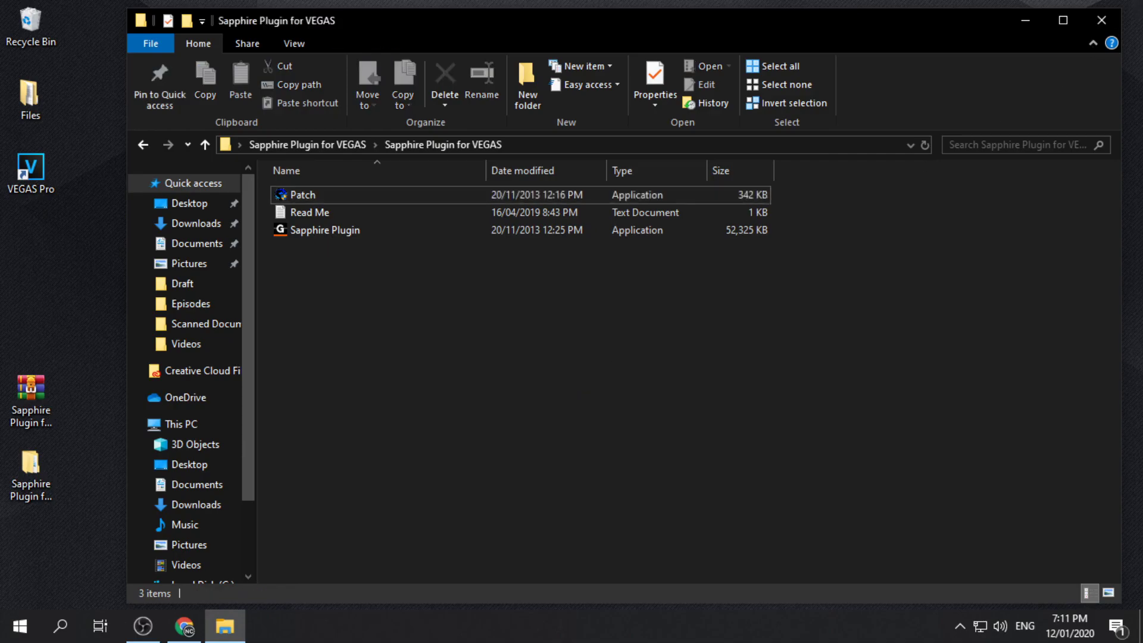
click(1101, 20)
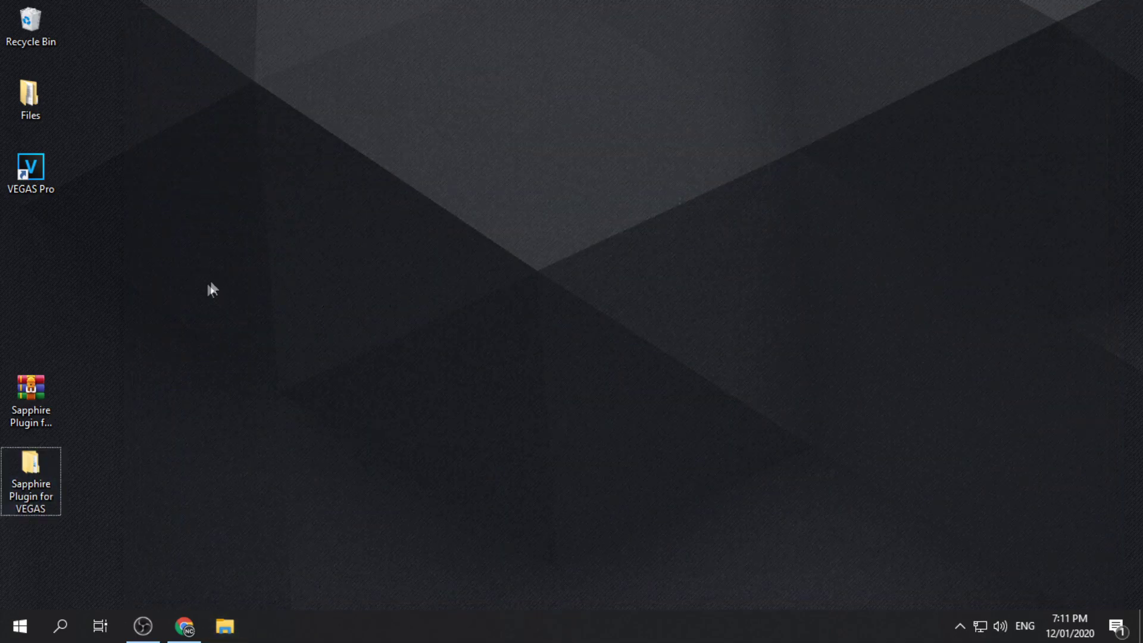
Launch VEGAS Pro 15.0 and preview S_DissolveBubble, S_WipeTiles and the S_TVChannelChange video effect
double_click(46, 181)
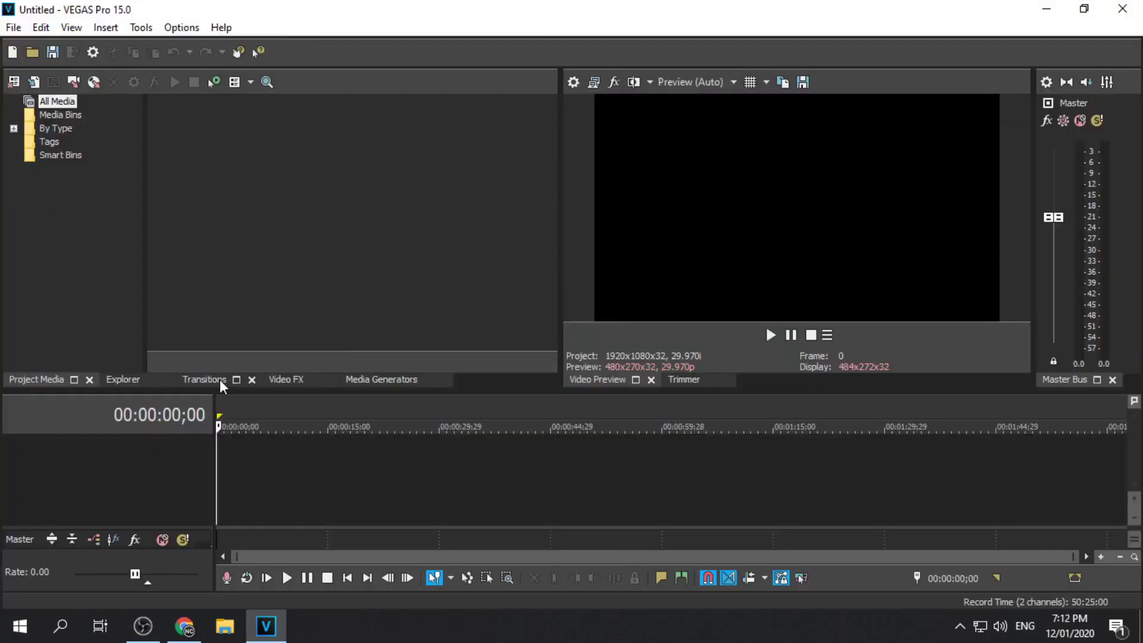
click(219, 380)
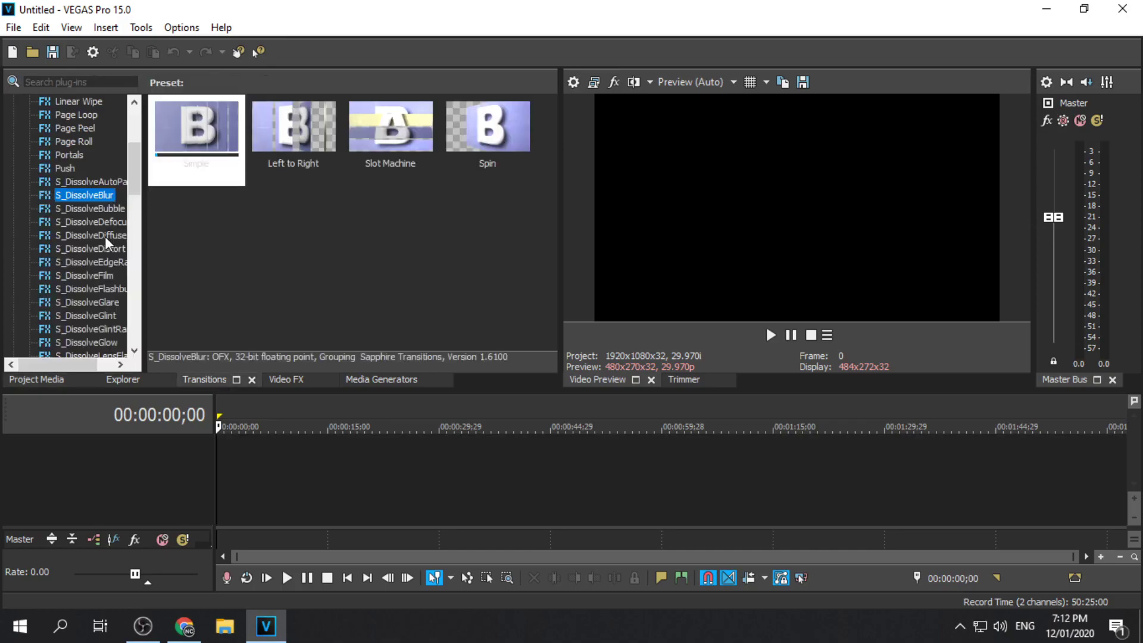
click(95, 208)
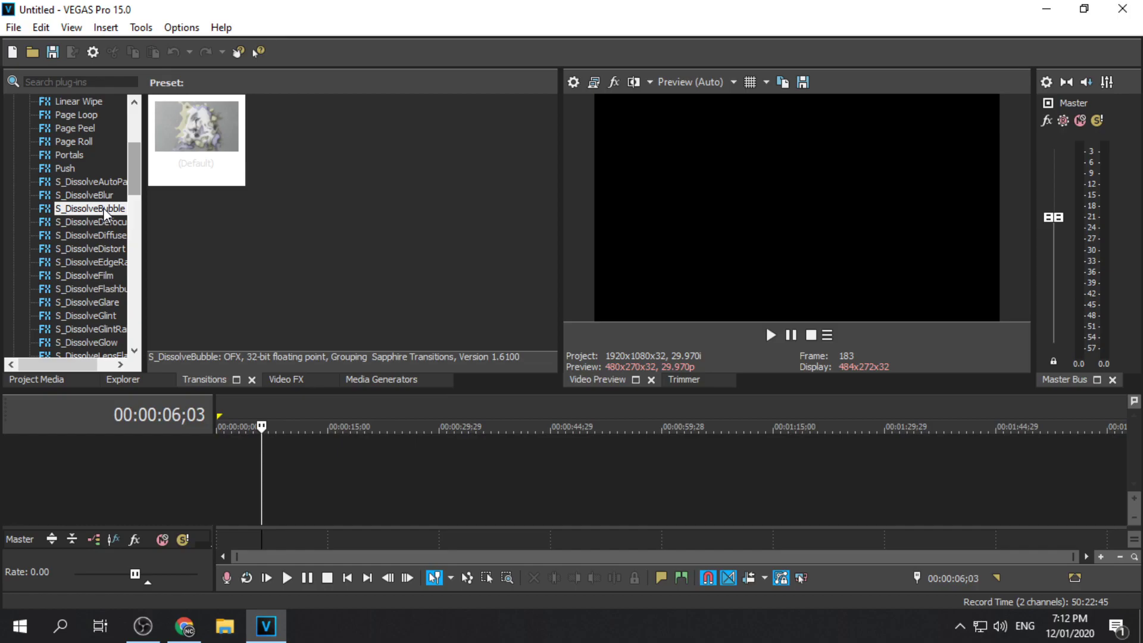
scroll(90, 226, down, 15)
click(84, 235)
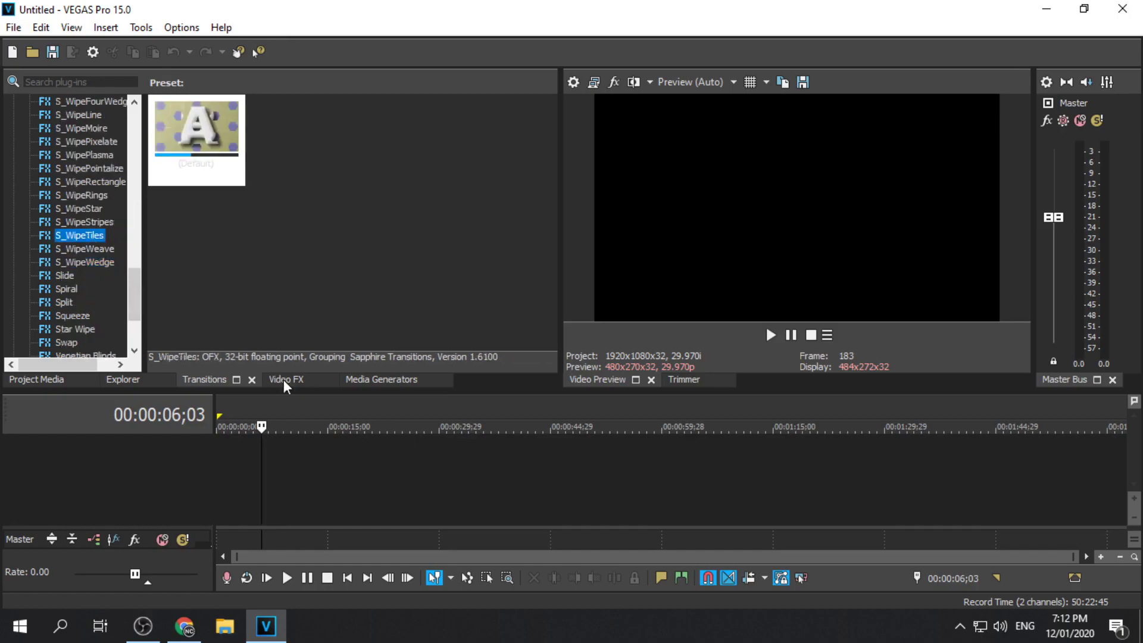
click(286, 381)
click(77, 276)
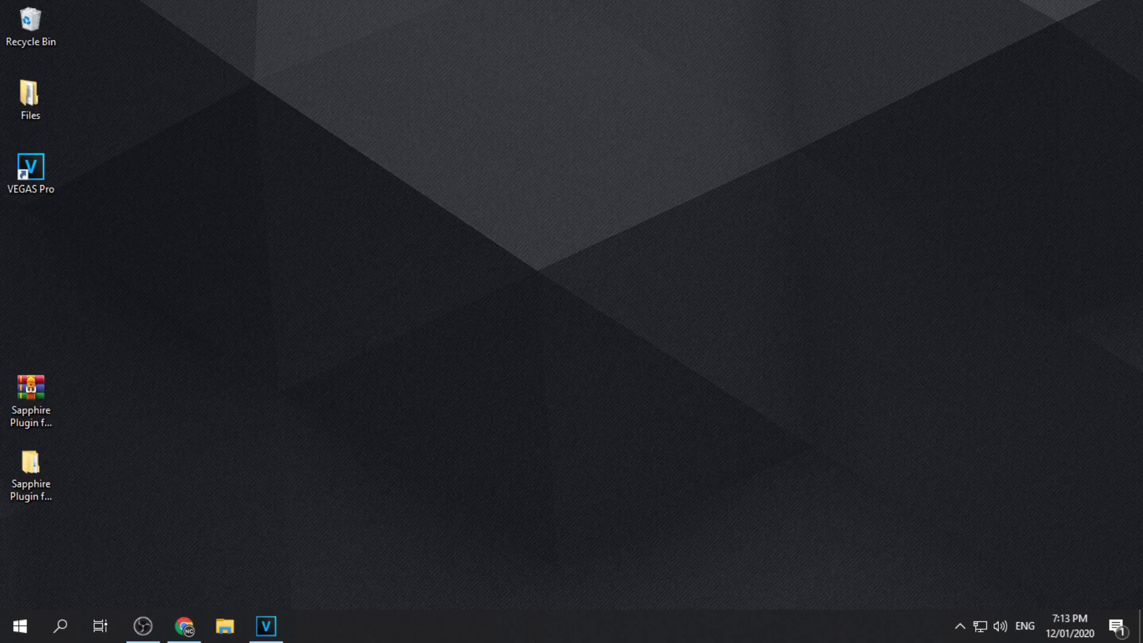
Box-select the Sapphire archive and extracted folder on the desktop and delete them
drag(18, 524, 144, 271)
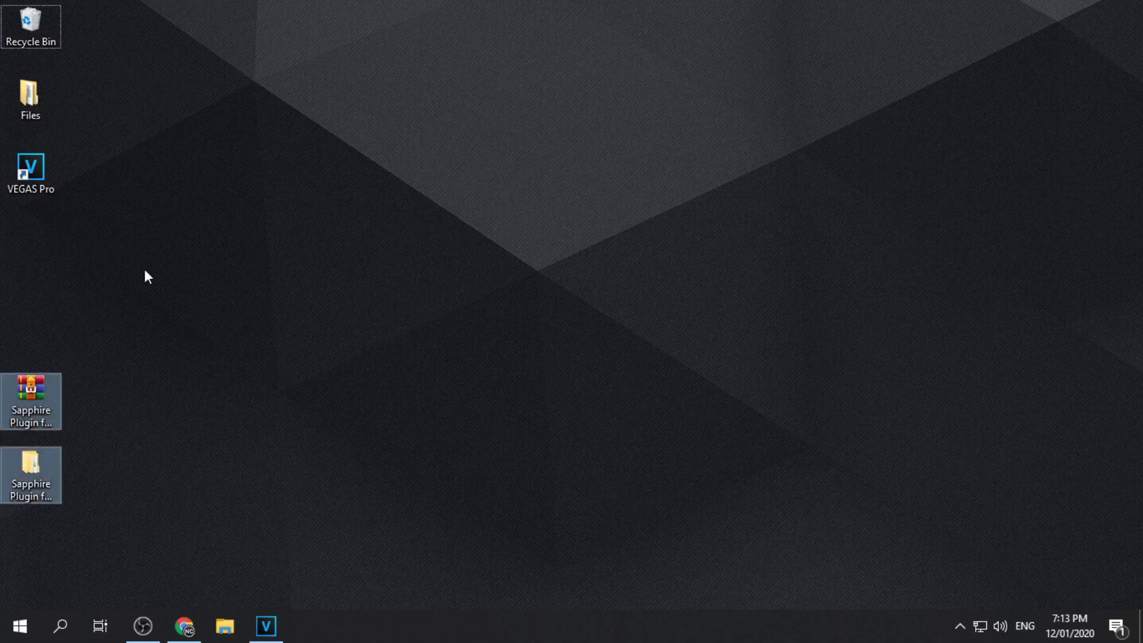
key(Delete)
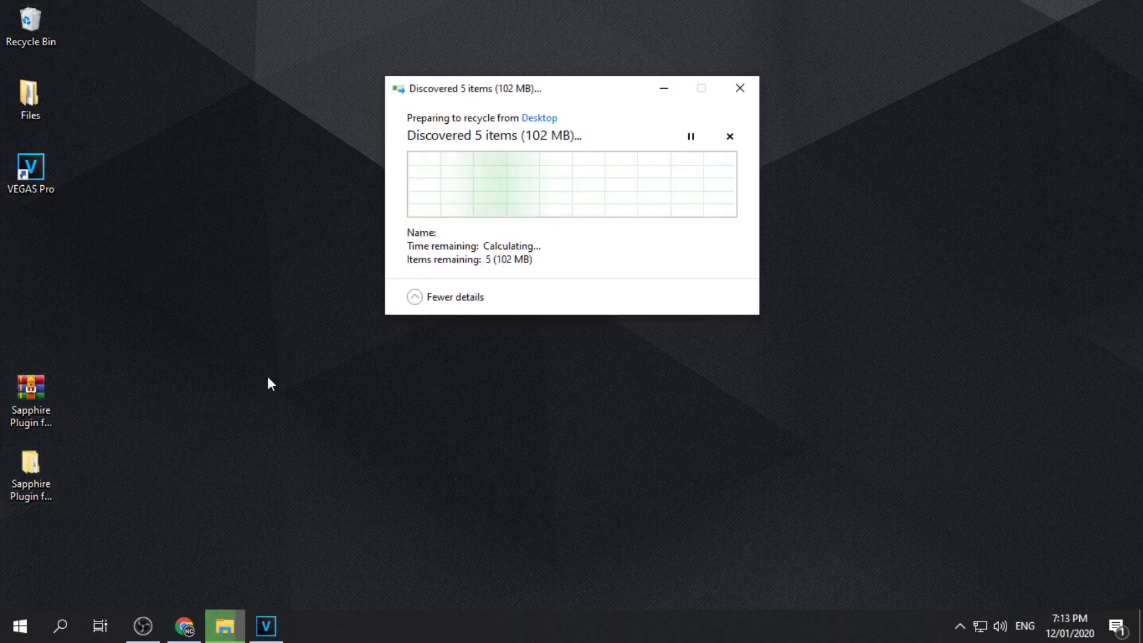